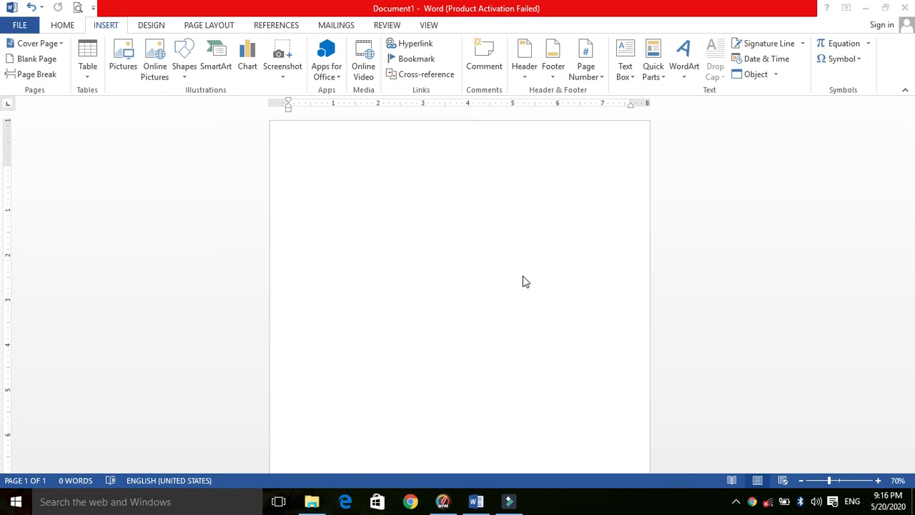
Write the sentence "The quick brown fox jumps over the little lazy dog" at the start of the blank document.
{"action": "left_click", "coordinate": [103, 27]}
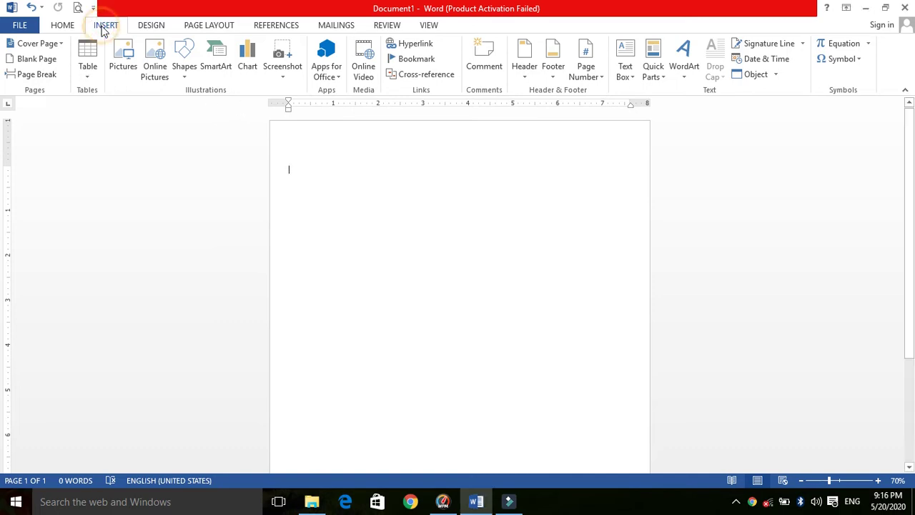
{"action": "left_click", "coordinate": [442, 176]}
{"action": "type", "text": "the "}
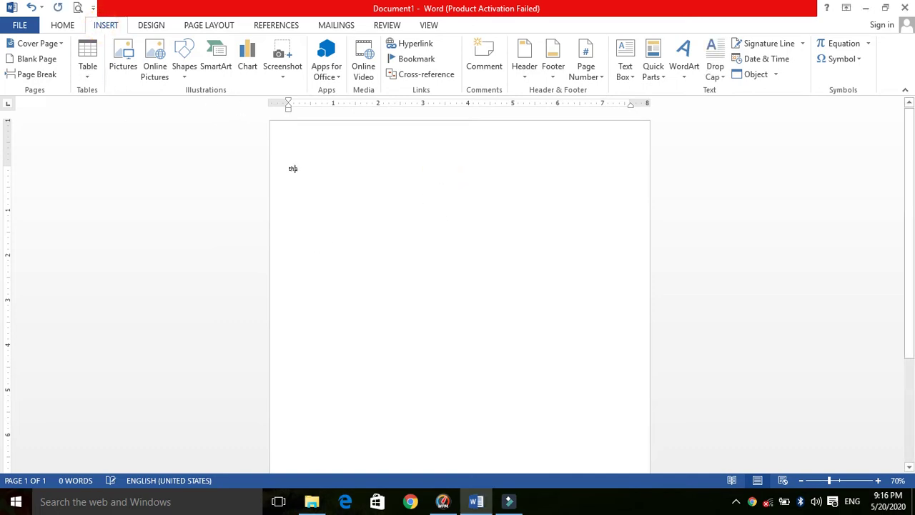
{"action": "type", "text": "quick b"}
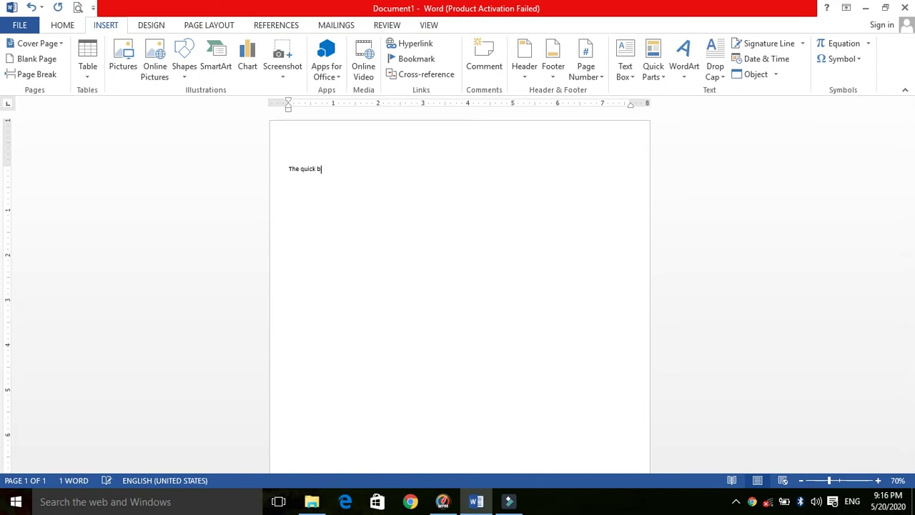
{"action": "type", "text": "rown fox jumps over the litt"}
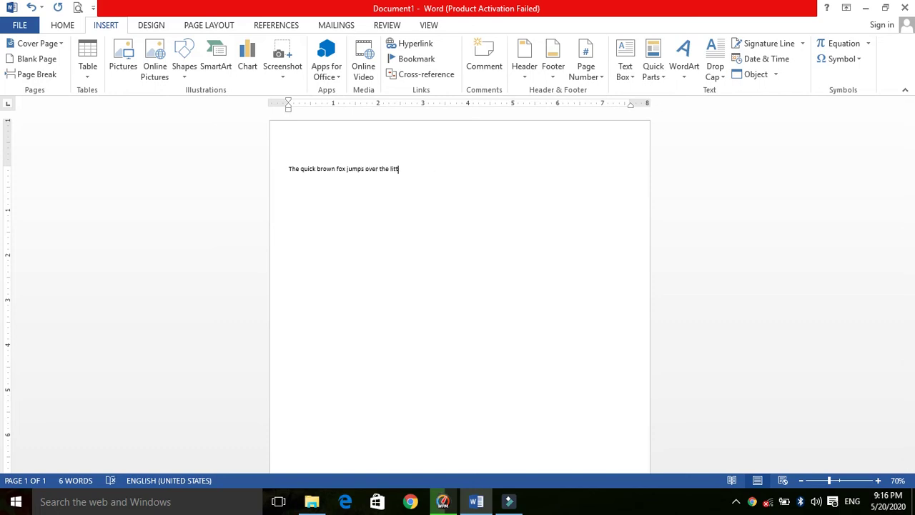
{"action": "type", "text": "le lazy dog"}
Enlarge the whole sentence to font size 16 and make it bold.
{"action": "left_click_drag", "start_coordinate": [438, 169], "coordinate": [241, 162]}
{"action": "key", "text": "ctrl+shift+period"}
{"action": "key", "text": "ctrl+shift+period"}
{"action": "key", "text": "ctrl+shift+period"}
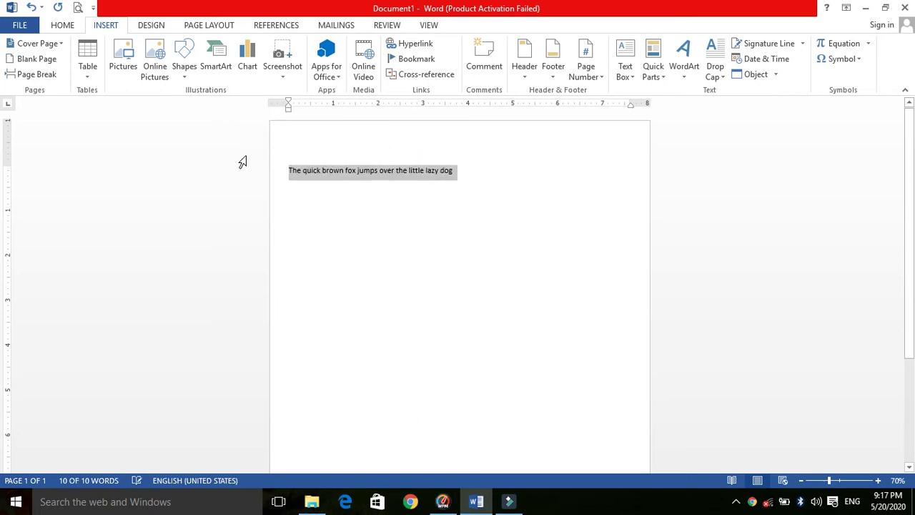
{"action": "key", "text": "ctrl+b"}
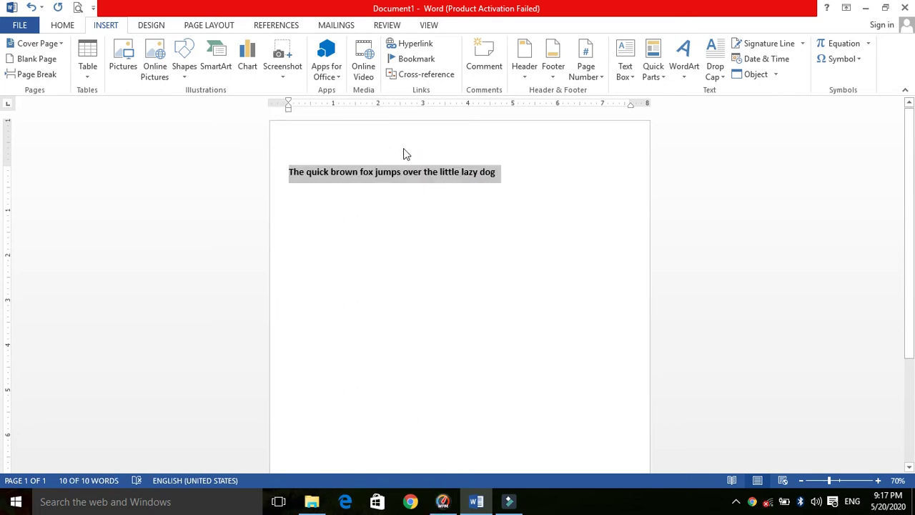
{"action": "left_click", "coordinate": [502, 171]}
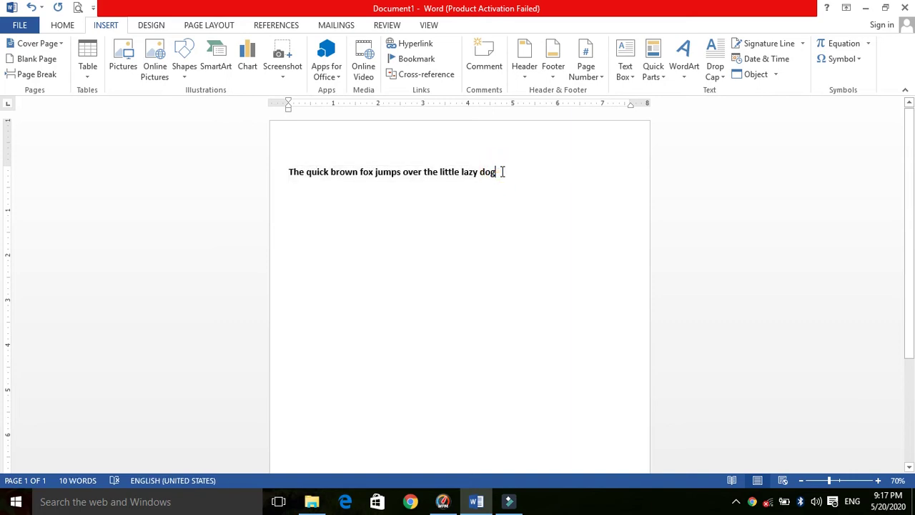
Copy the sentence and paste it at the end of the text until the paragraph holds five copies.
{"action": "key", "text": "ctrl+a"}
{"action": "key", "text": "ctrl+c"}
{"action": "left_click", "coordinate": [502, 172]}
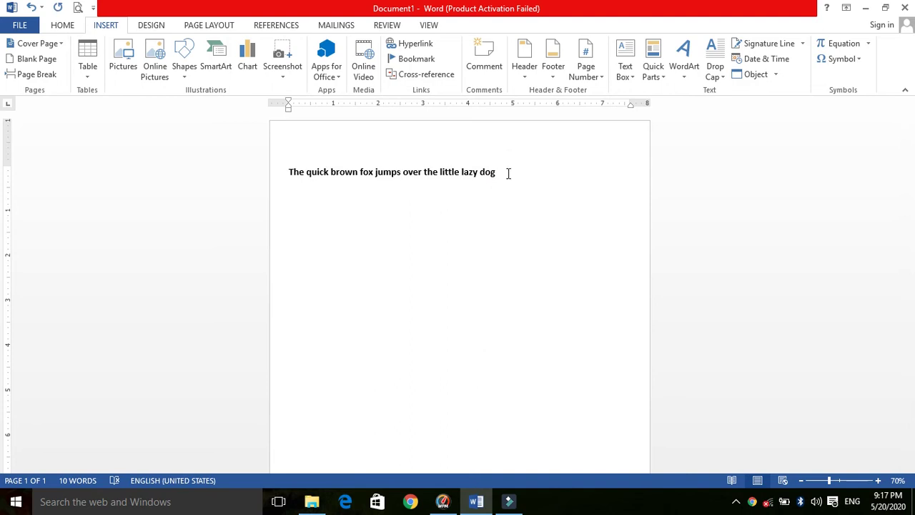
{"action": "key", "text": "ctrl+v"}
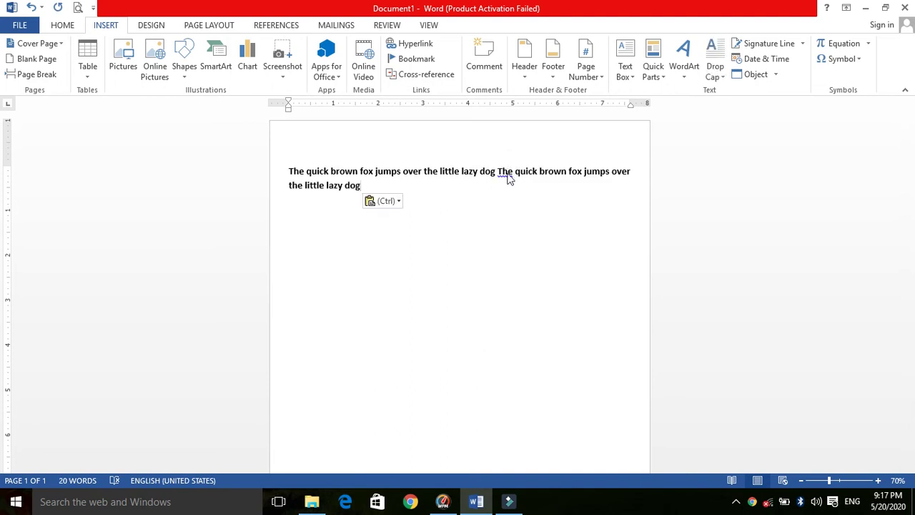
{"action": "key", "text": "ctrl+v"}
{"action": "key", "text": "ctrl+a"}
{"action": "key", "text": "ctrl+Home"}
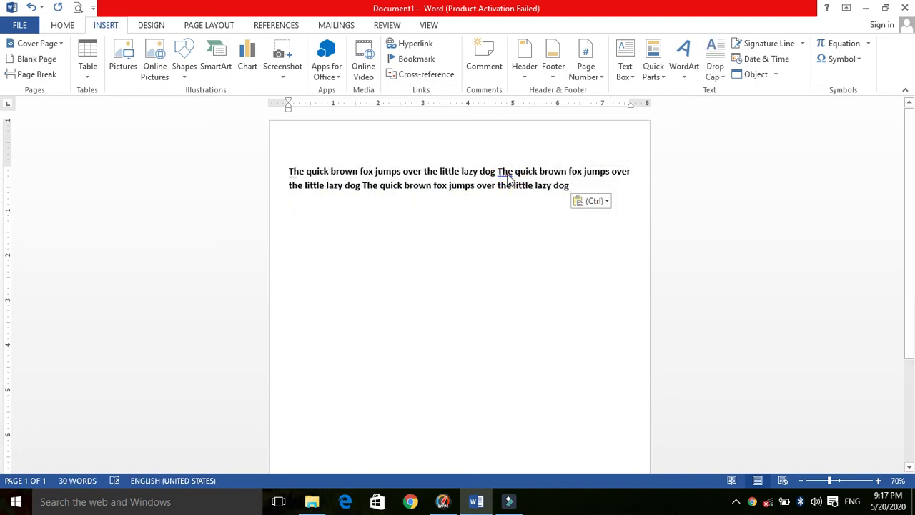
{"action": "left_click", "coordinate": [577, 187]}
{"action": "key", "text": "ctrl+v"}
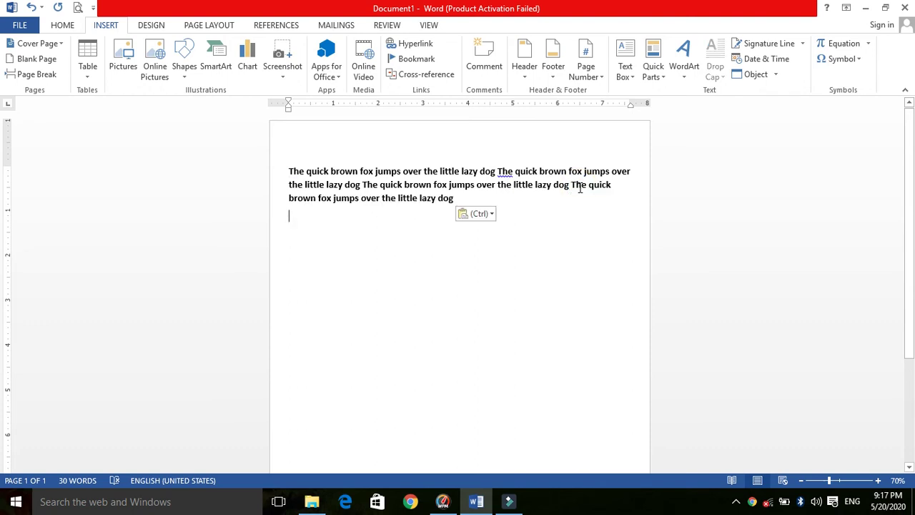
{"action": "left_click", "coordinate": [470, 197]}
{"action": "key", "text": "ctrl+v"}
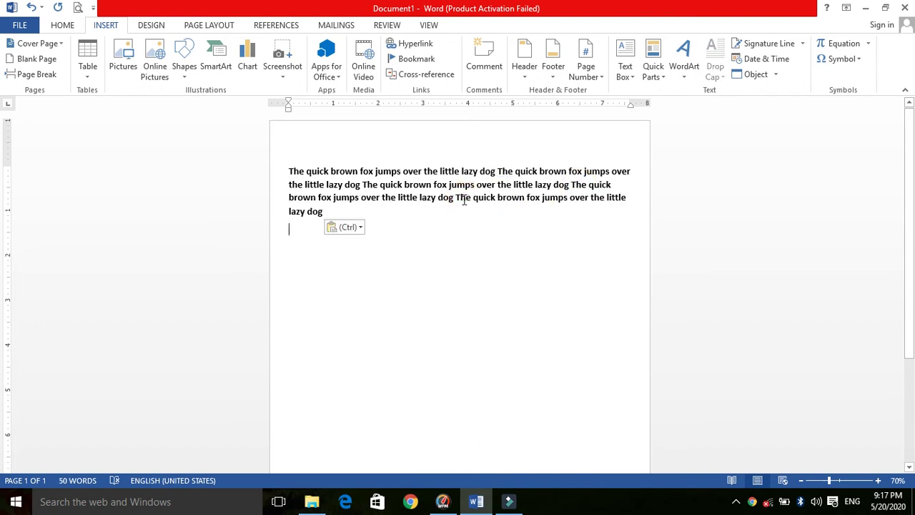
Copy the whole five-sentence paragraph and paste it three more times at the end of the text.
{"action": "left_click_drag", "start_coordinate": [328, 209], "coordinate": [293, 172]}
{"action": "key", "text": "ctrl+c"}
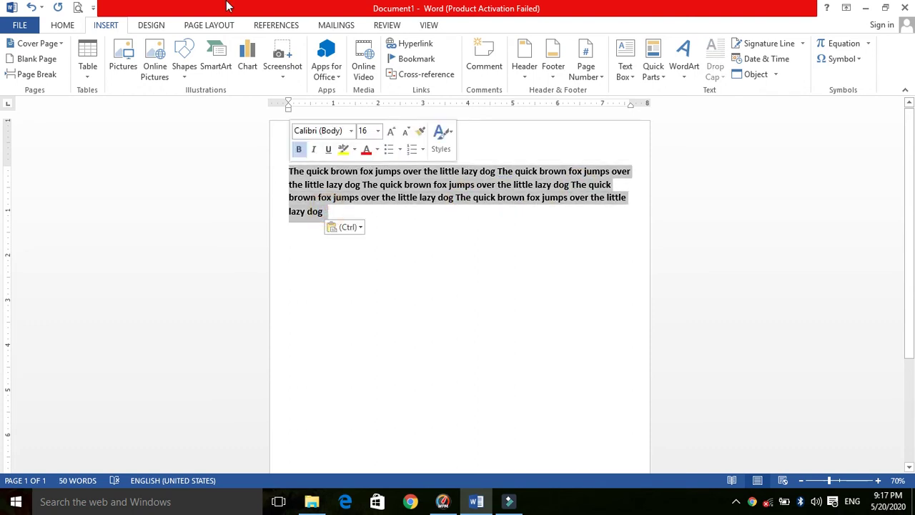
{"action": "left_click", "coordinate": [329, 217]}
{"action": "key", "text": "ctrl+v"}
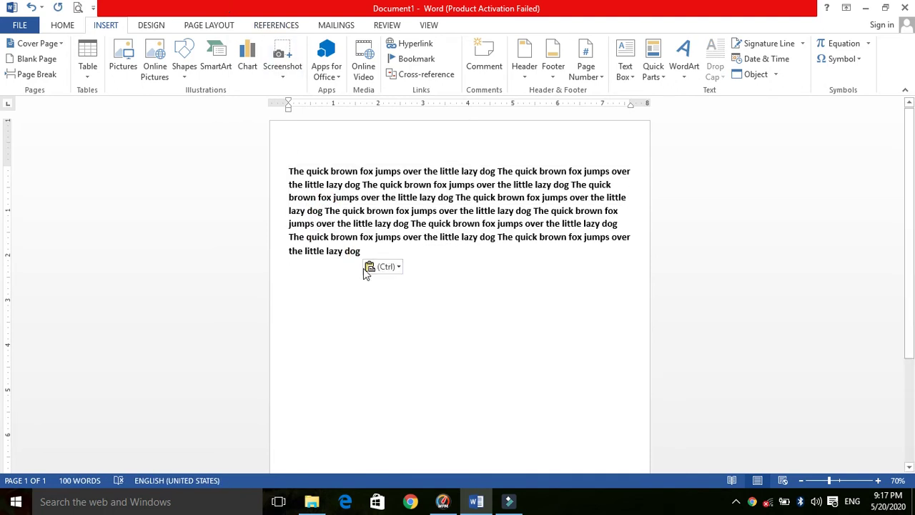
{"action": "left_click", "coordinate": [363, 251]}
{"action": "key", "text": "ctrl+v"}
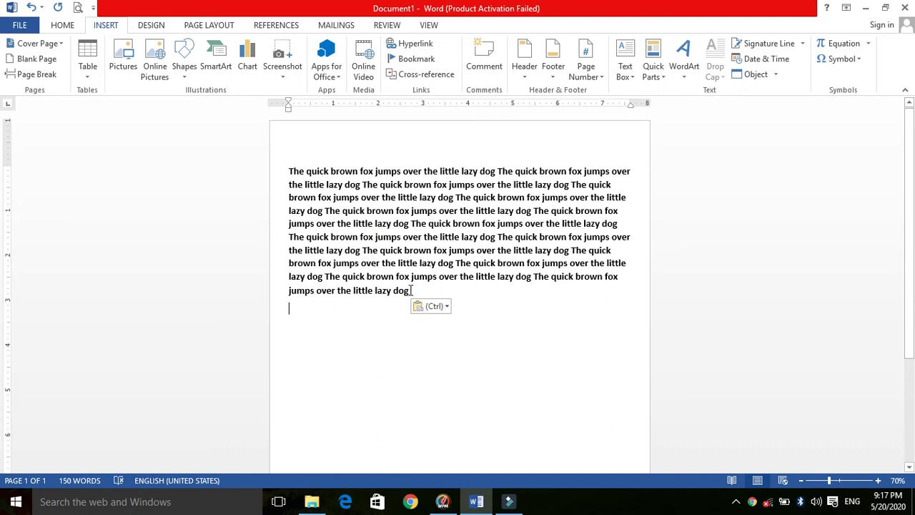
{"action": "key", "text": "ctrl+v"}
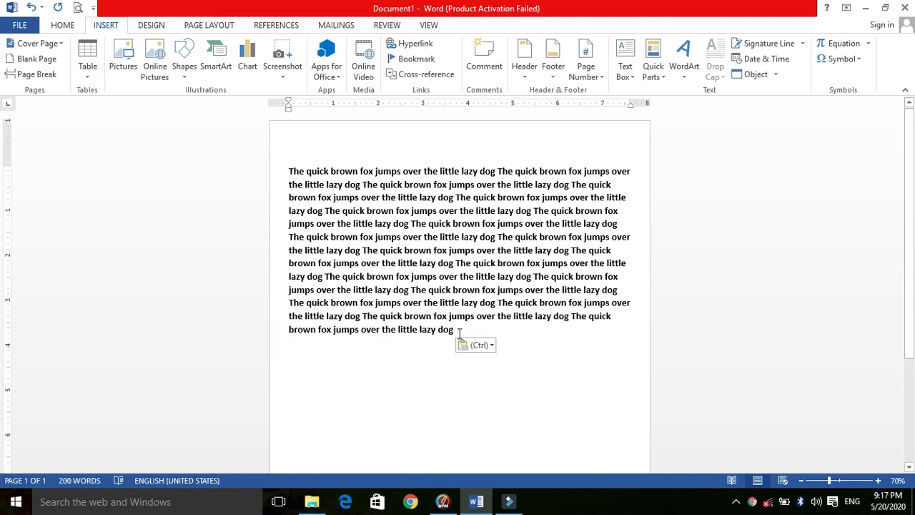
Copy all the text and paste it repeatedly at the end until the document runs to 57 pages.
{"action": "left_click_drag", "start_coordinate": [454, 330], "coordinate": [282, 173]}
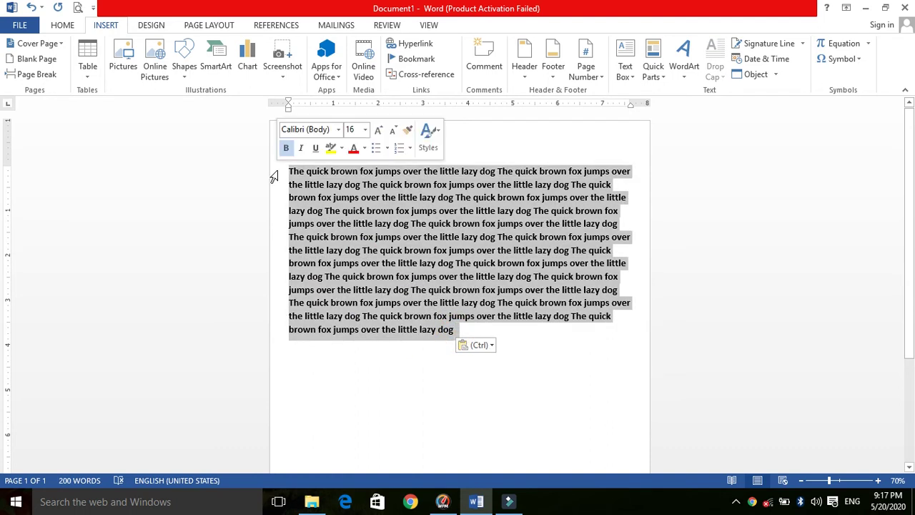
{"action": "key", "text": "ctrl+c"}
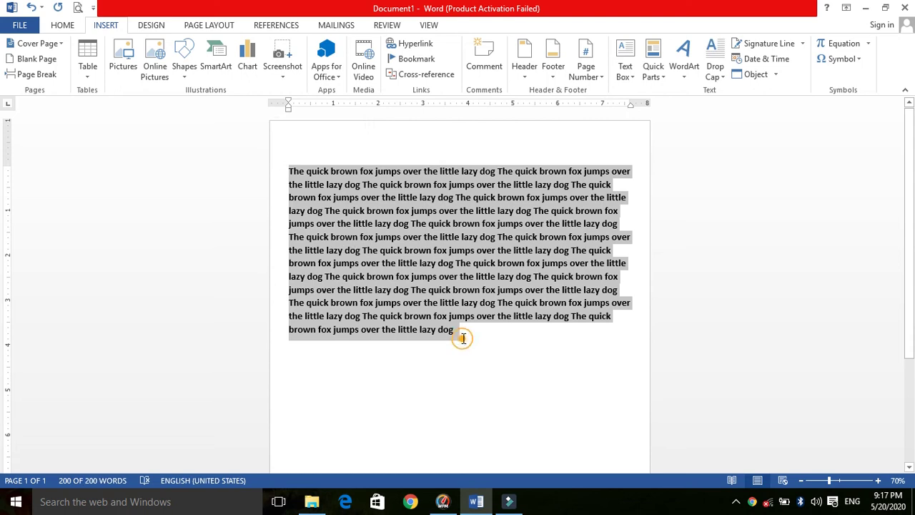
{"action": "left_click", "coordinate": [460, 340]}
{"action": "key", "text": "ctrl+v"}
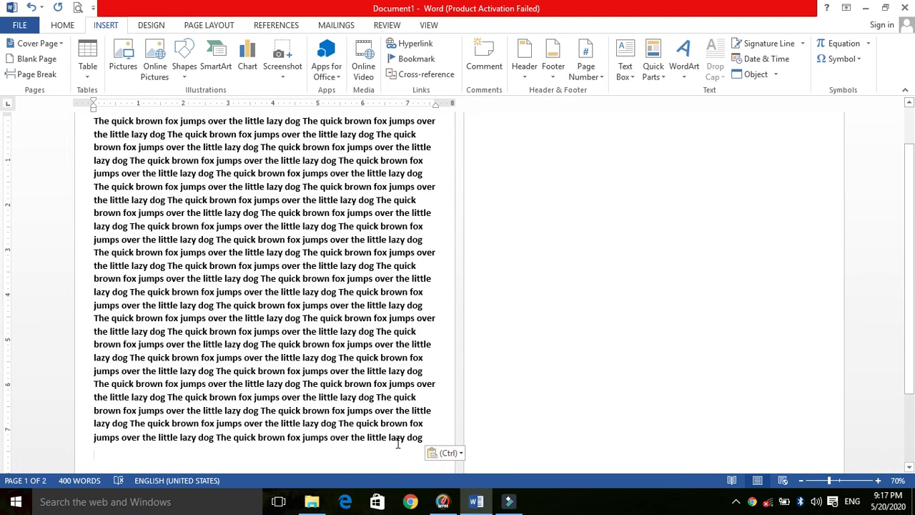
{"action": "key", "text": "ctrl+a"}
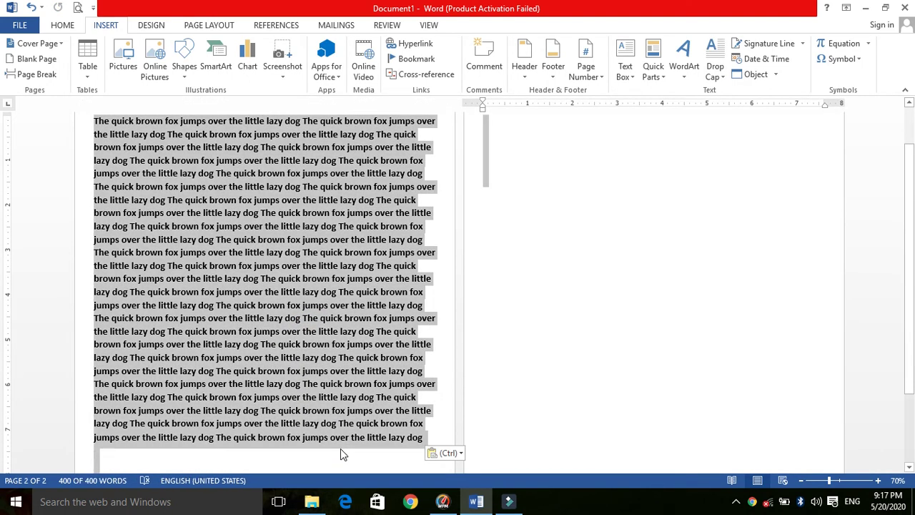
{"action": "left_click", "coordinate": [205, 456]}
{"action": "key", "text": "ctrl+v"}
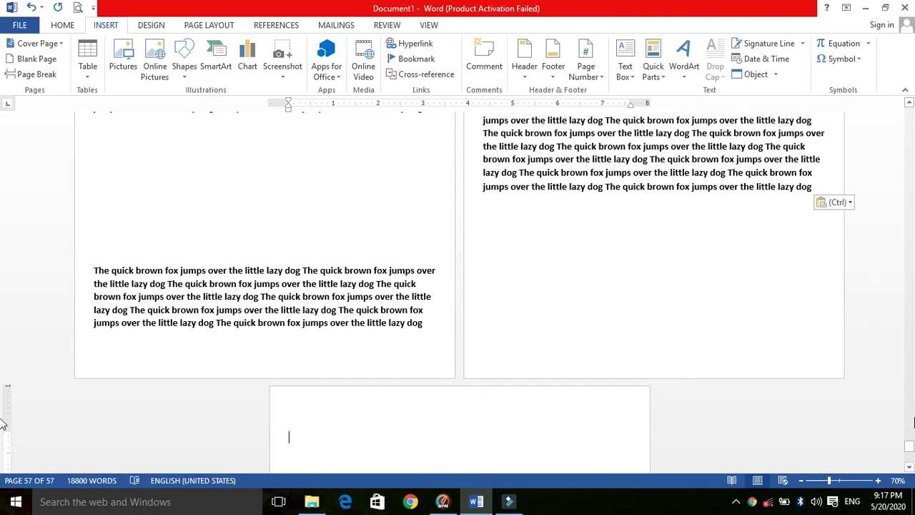
Return to the first page and insert the built-in Integral header.
{"action": "left_click_drag", "start_coordinate": [911, 445], "coordinate": [913, 183]}
{"action": "left_click_drag", "start_coordinate": [2, 188], "coordinate": [2, 111]}
{"action": "left_click", "coordinate": [319, 158]}
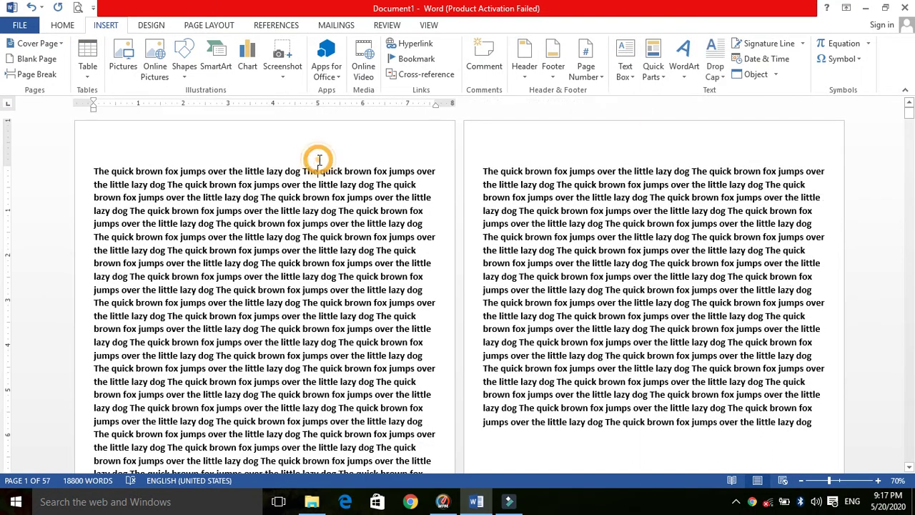
{"action": "left_click", "coordinate": [523, 71]}
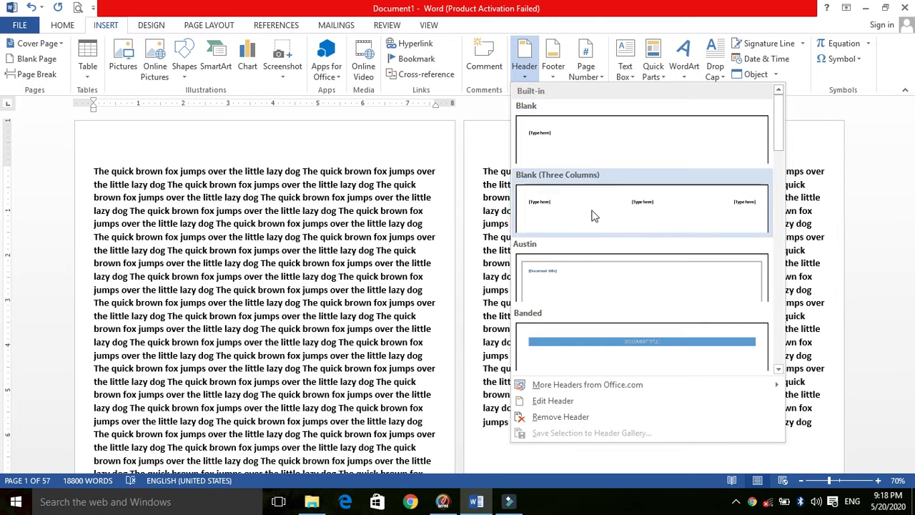
{"action": "left_click_drag", "start_coordinate": [778, 127], "coordinate": [782, 247]}
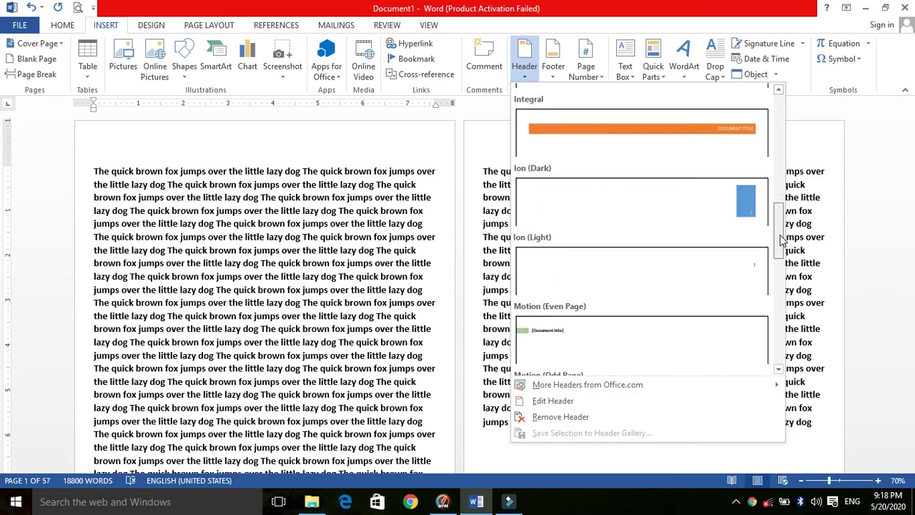
{"action": "left_click", "coordinate": [719, 143]}
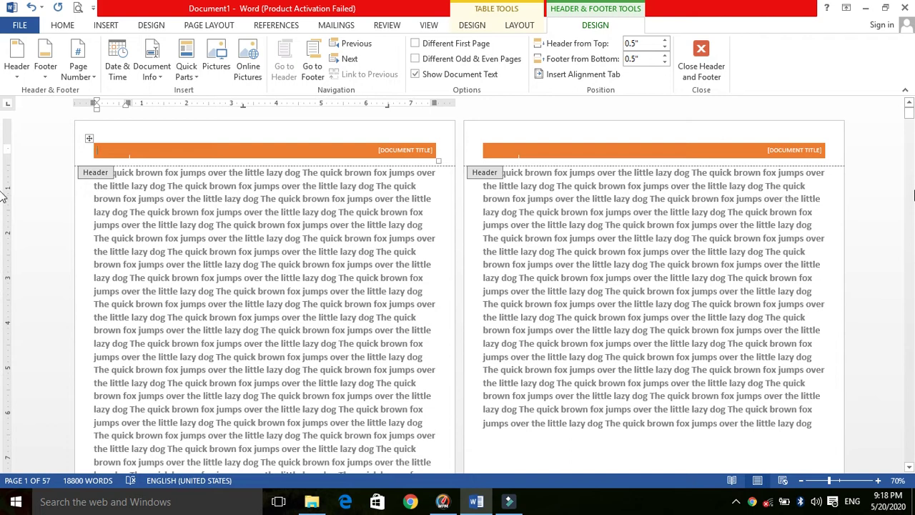
Replace the document title placeholder in the first page's header with "MY BOOK".
{"action": "left_click_drag", "start_coordinate": [910, 115], "coordinate": [909, 152]}
{"action": "left_click_drag", "start_coordinate": [3, 166], "coordinate": [909, 90]}
{"action": "triple_click", "coordinate": [403, 151]}
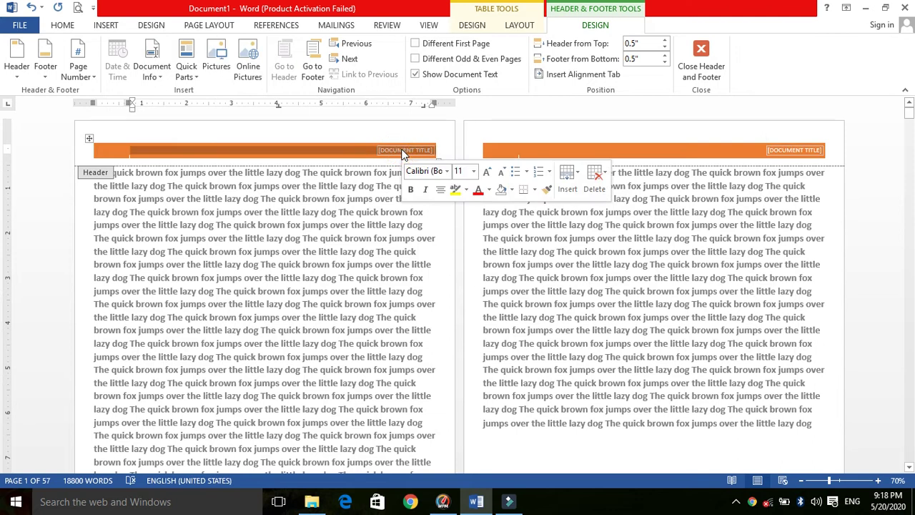
{"action": "type", "text": "MY"}
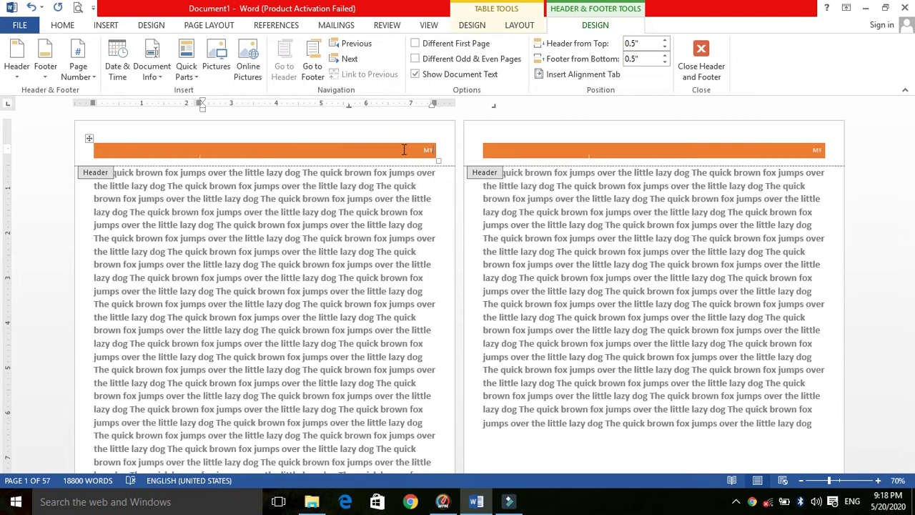
{"action": "type", "text": " BOOL"}
{"action": "key", "text": "BackSpace"}
{"action": "type", "text": "K"}
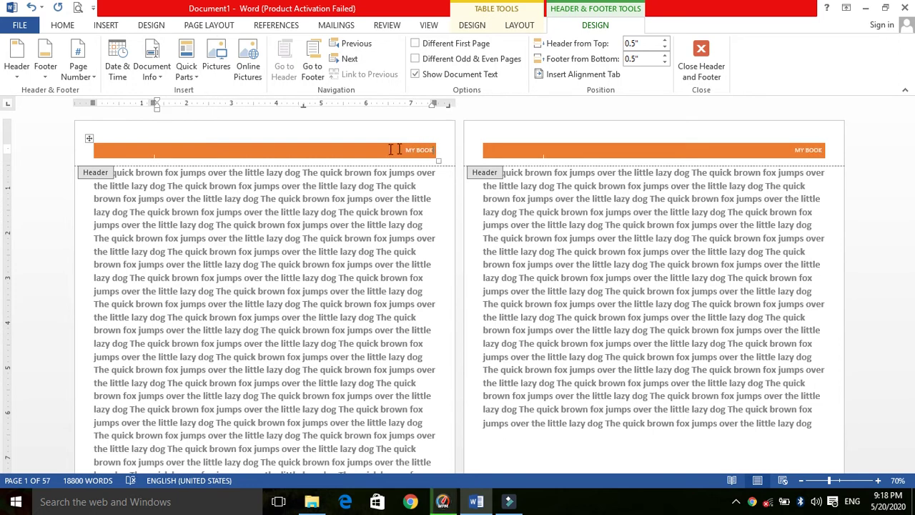
Check the header title on the second page and on pages in the middle of the document.
{"action": "left_click", "coordinate": [502, 151]}
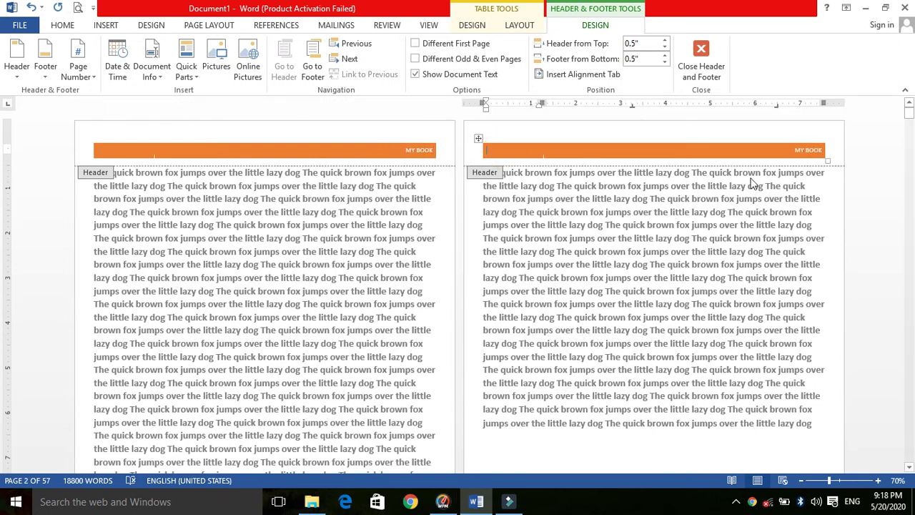
{"action": "left_click_drag", "start_coordinate": [909, 114], "coordinate": [909, 274]}
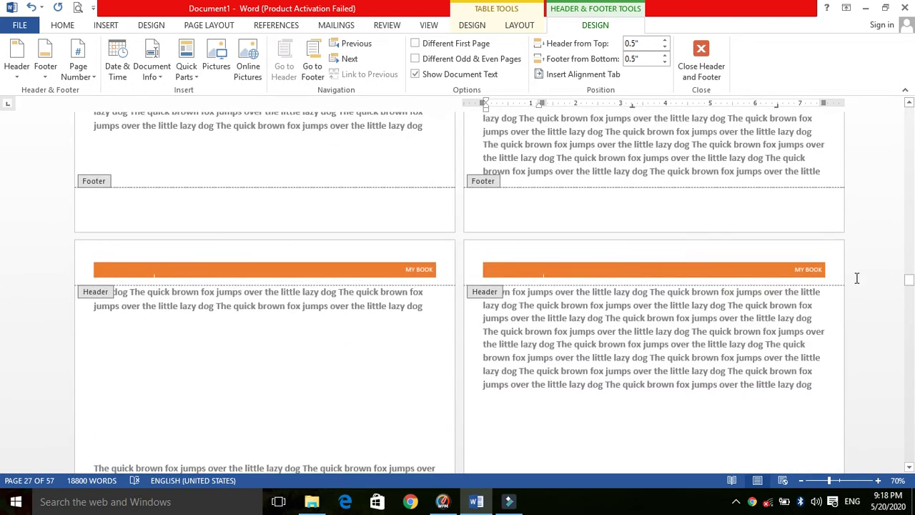
{"action": "left_click_drag", "start_coordinate": [790, 270], "coordinate": [825, 270]}
{"action": "left_click", "coordinate": [789, 268]}
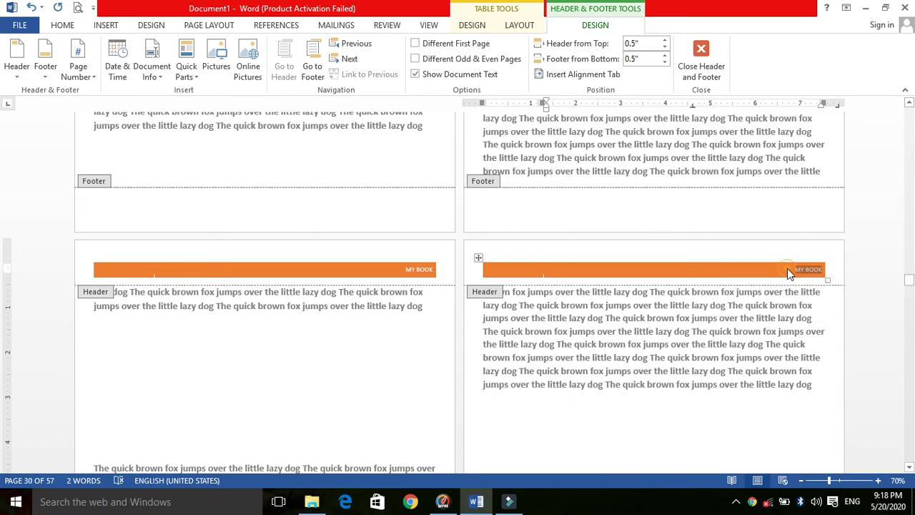
{"action": "left_click_drag", "start_coordinate": [909, 280], "coordinate": [904, 100]}
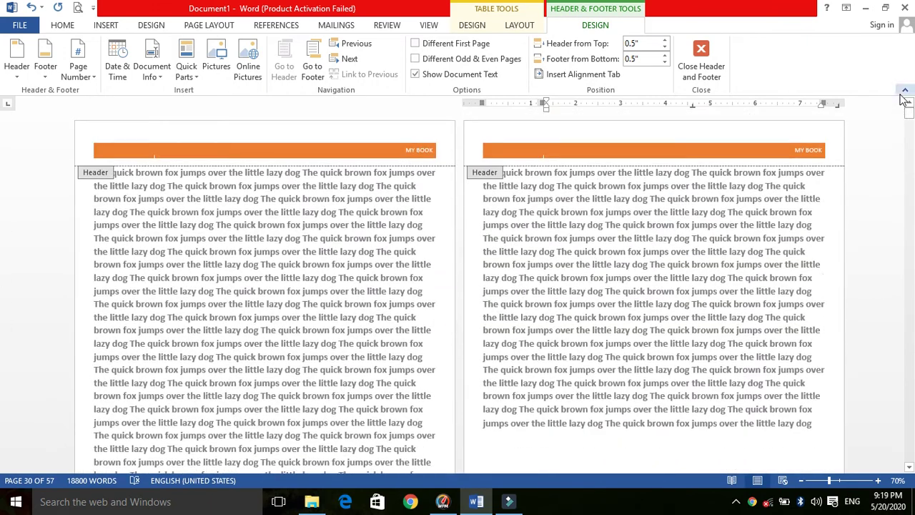
Select the MY BOOK title in the second page's header and increase its table row height to 0.8".
{"action": "left_click", "coordinate": [635, 151]}
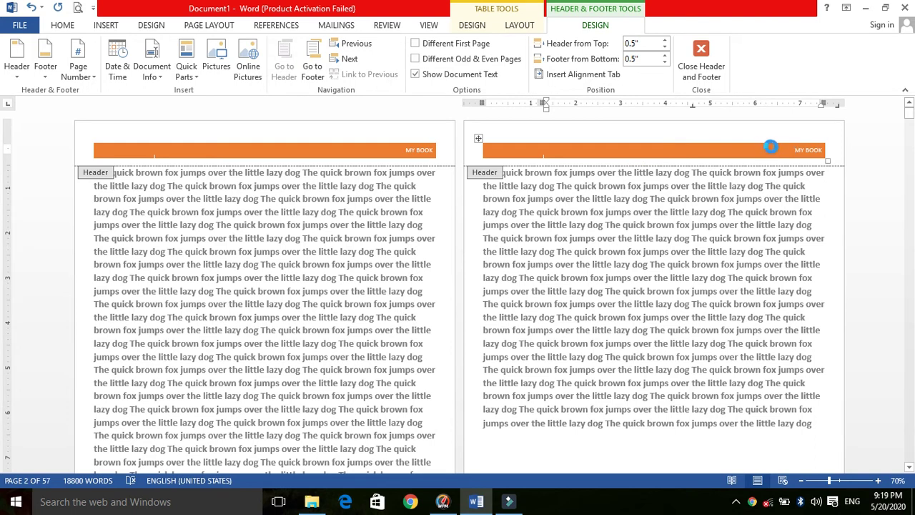
{"action": "left_click_drag", "start_coordinate": [784, 151], "coordinate": [823, 151]}
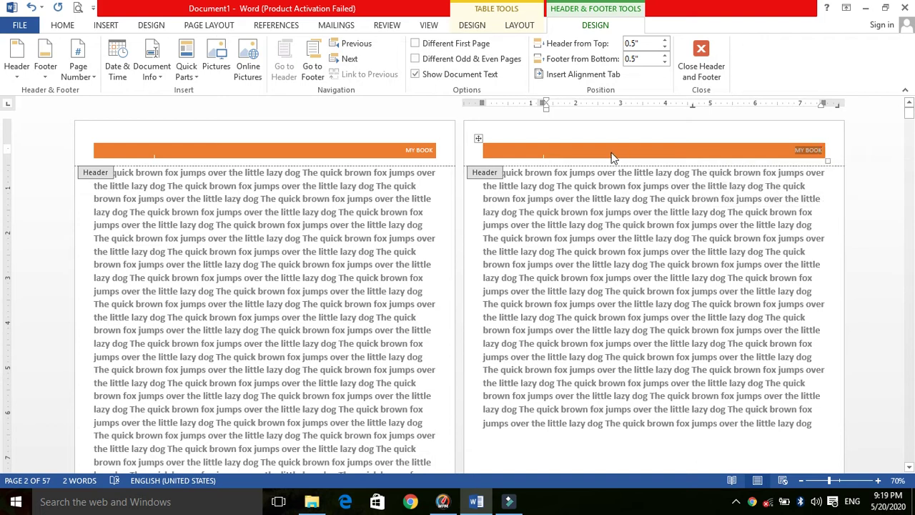
{"action": "left_click", "coordinate": [520, 26]}
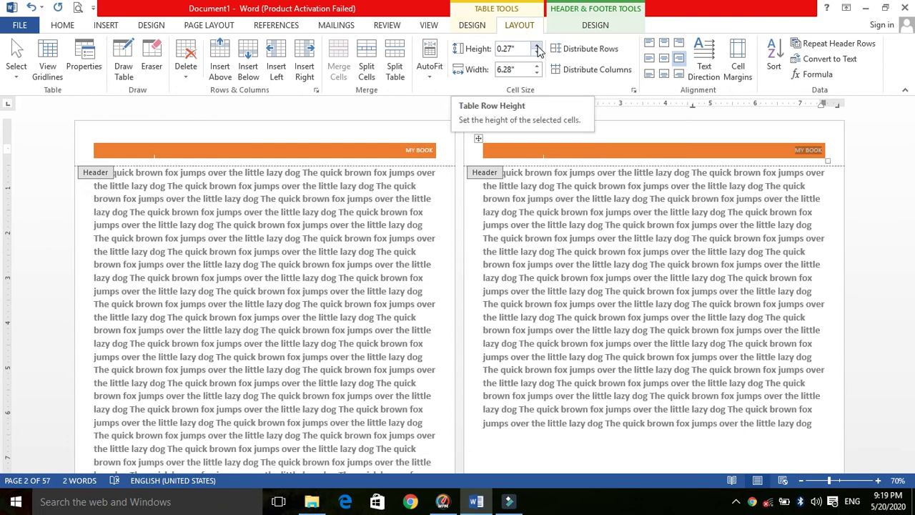
{"action": "left_click", "coordinate": [537, 46]}
{"action": "left_click", "coordinate": [538, 47]}
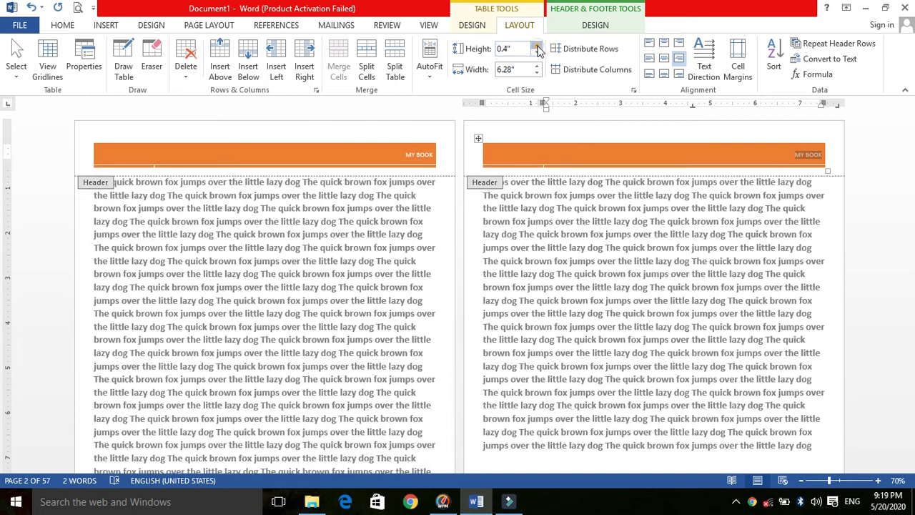
{"action": "left_click", "coordinate": [537, 47]}
{"action": "left_click", "coordinate": [538, 47]}
{"action": "left_click", "coordinate": [537, 46]}
{"action": "left_click", "coordinate": [537, 46]}
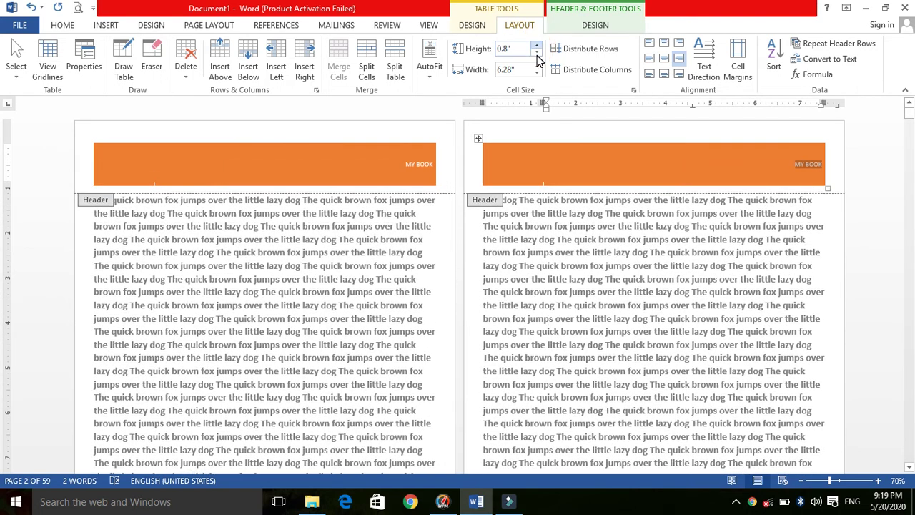
Reduce the header table's row height to 0.01".
{"action": "left_click", "coordinate": [536, 54]}
{"action": "left_click", "coordinate": [536, 54]}
{"action": "left_click", "coordinate": [537, 55]}
{"action": "left_click", "coordinate": [537, 54]}
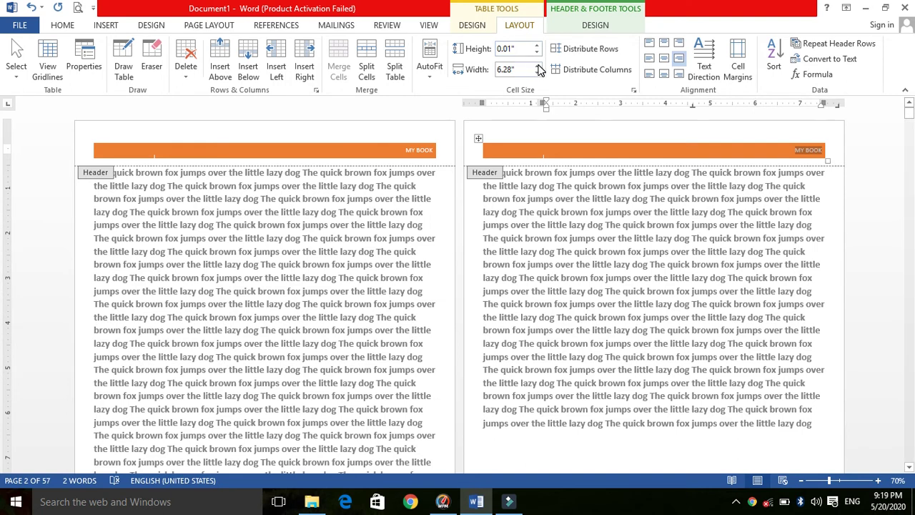
Set the width of the header table's title cell to 5.1".
{"action": "left_click", "coordinate": [537, 65]}
{"action": "left_click", "coordinate": [537, 65]}
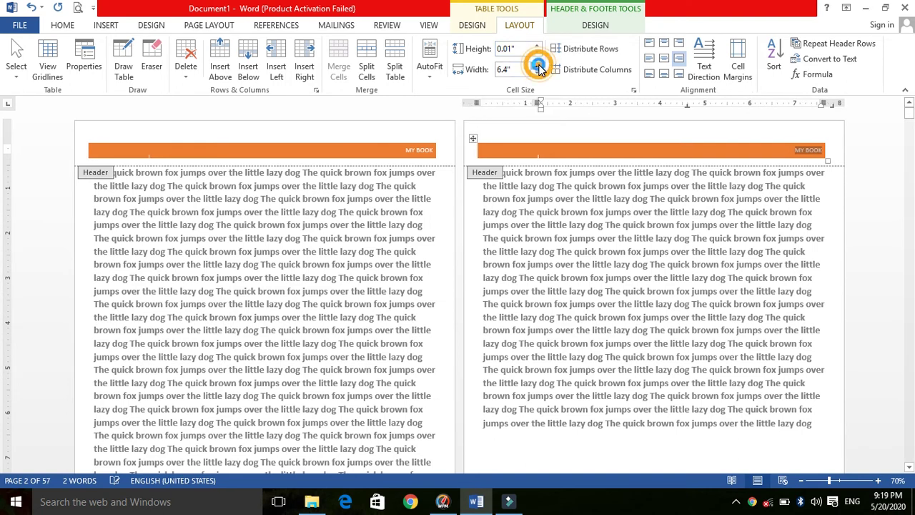
{"action": "left_click", "coordinate": [537, 65]}
{"action": "left_click", "coordinate": [537, 73]}
{"action": "left_click", "coordinate": [537, 73]}
{"action": "left_click", "coordinate": [536, 74]}
{"action": "left_click", "coordinate": [537, 73]}
{"action": "left_click", "coordinate": [537, 74]}
{"action": "left_click", "coordinate": [536, 73]}
{"action": "left_click", "coordinate": [537, 74]}
{"action": "left_click", "coordinate": [537, 74]}
{"action": "left_click", "coordinate": [537, 74]}
{"action": "left_click", "coordinate": [536, 74]}
{"action": "left_click", "coordinate": [537, 73]}
{"action": "left_click", "coordinate": [537, 73]}
{"action": "left_click", "coordinate": [536, 74]}
{"action": "left_click", "coordinate": [537, 74]}
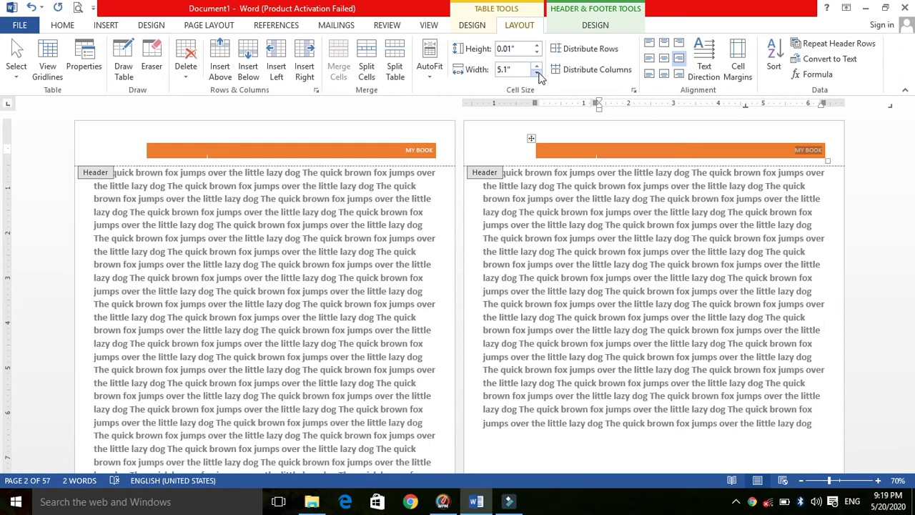
Try the centre-left, bottom-left and bottom-centre alignments for the header title, and settle on Align Center.
{"action": "left_click", "coordinate": [664, 61]}
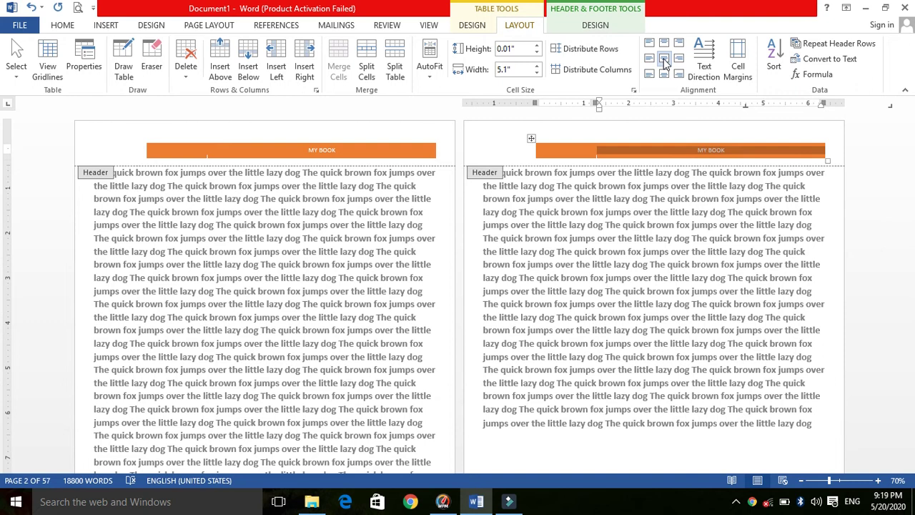
{"action": "left_click", "coordinate": [650, 58]}
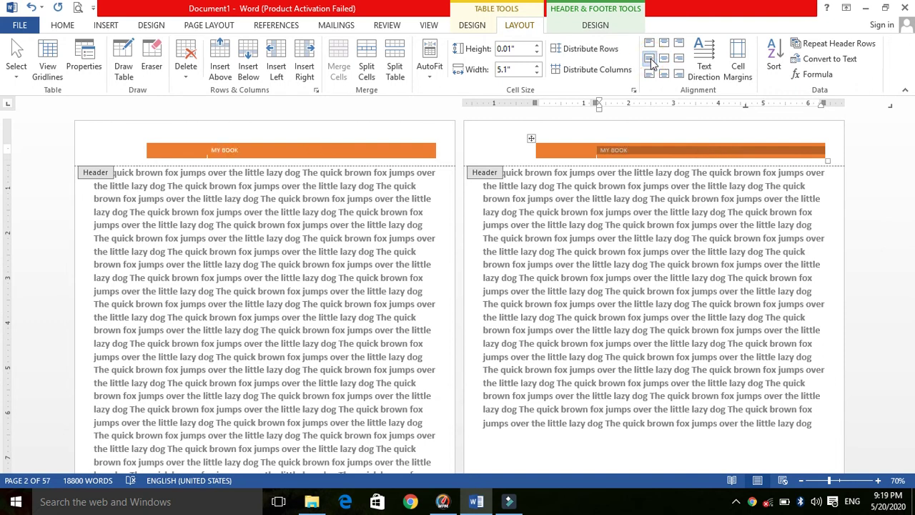
{"action": "left_click", "coordinate": [649, 73]}
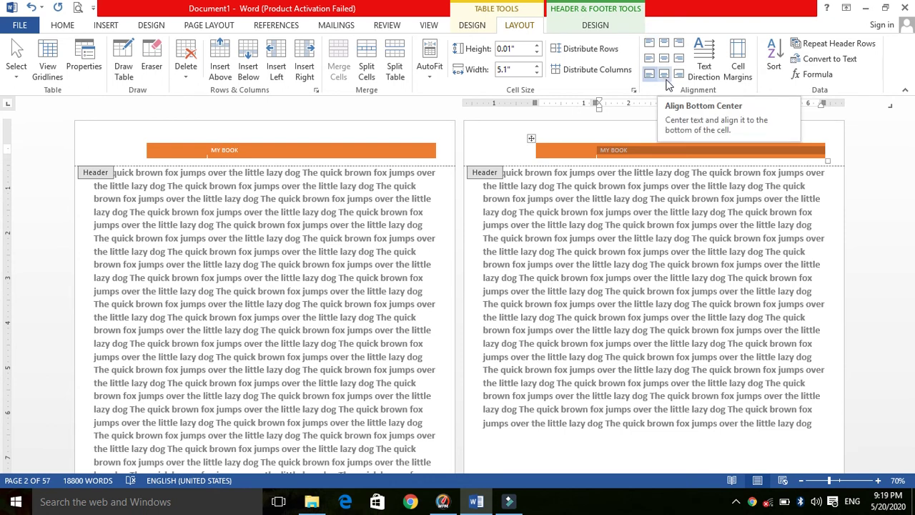
{"action": "left_click", "coordinate": [666, 75]}
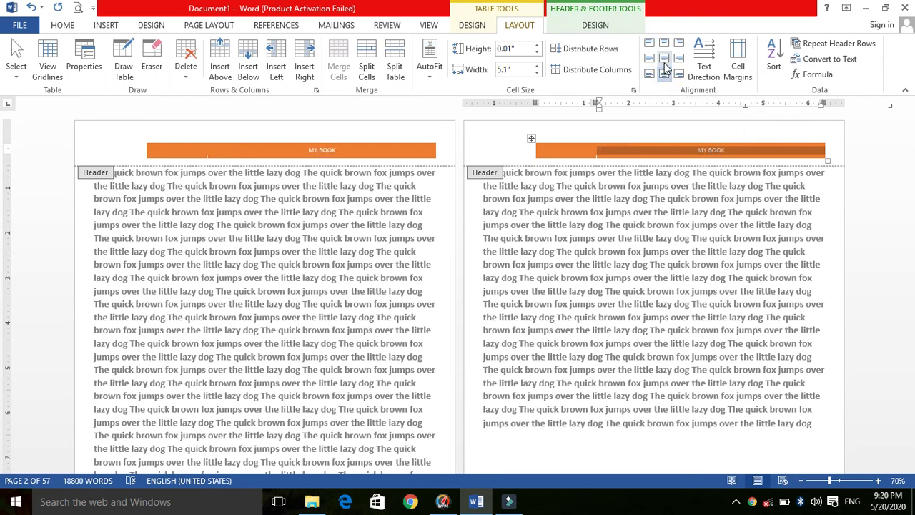
{"action": "left_click", "coordinate": [664, 60]}
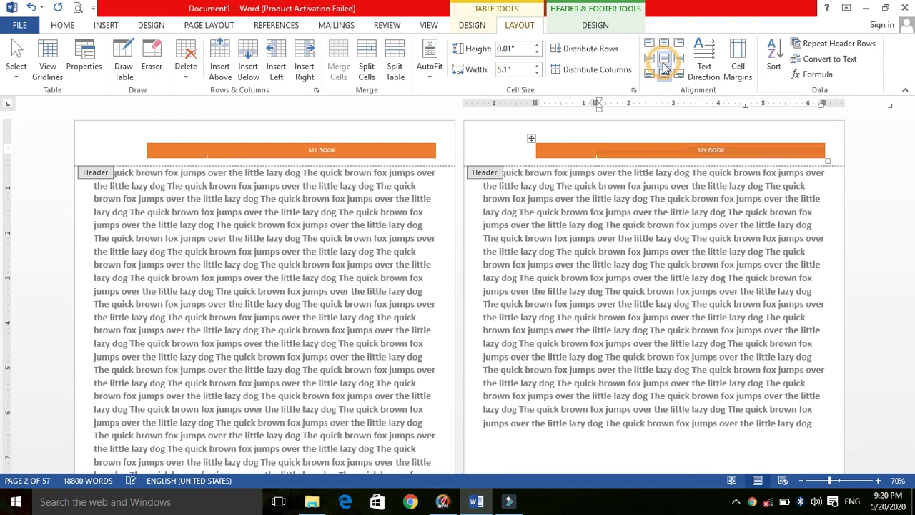
Cycle the header title's text direction through the vertical orientations and back to horizontal.
{"action": "left_click", "coordinate": [701, 72]}
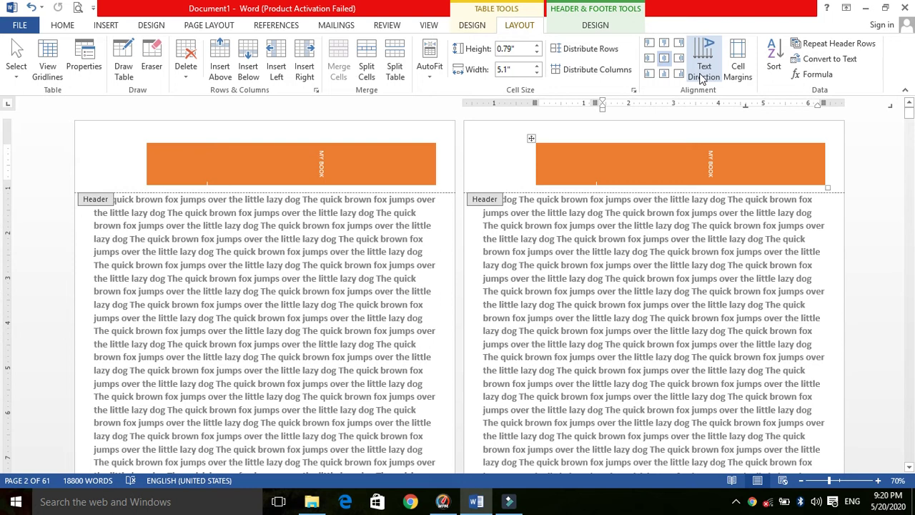
{"action": "left_click", "coordinate": [701, 71]}
{"action": "left_click", "coordinate": [701, 71]}
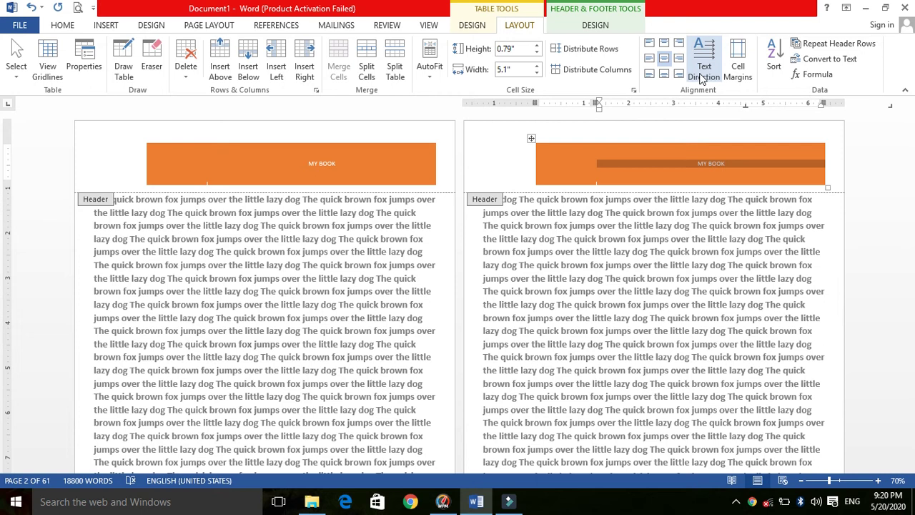
Insert a picture from the Camera Roll folder into the header.
{"action": "left_click", "coordinate": [596, 26]}
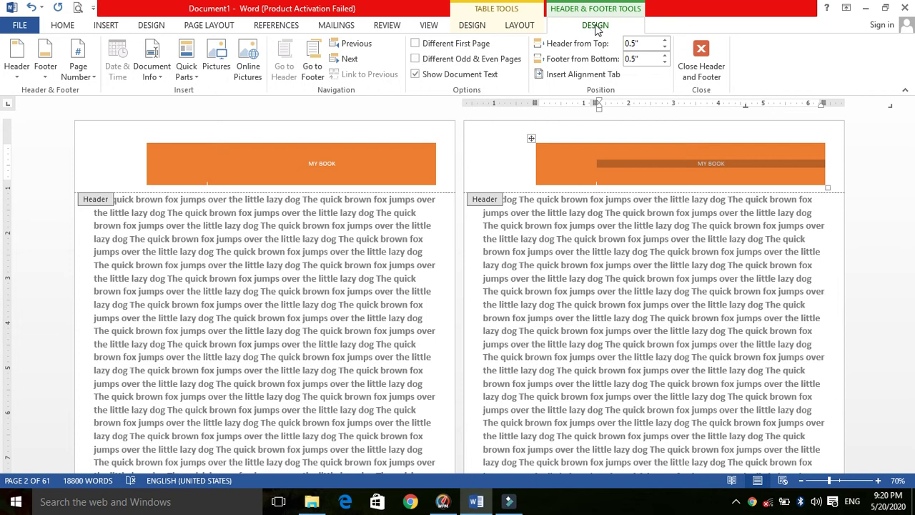
{"action": "left_click", "coordinate": [219, 52]}
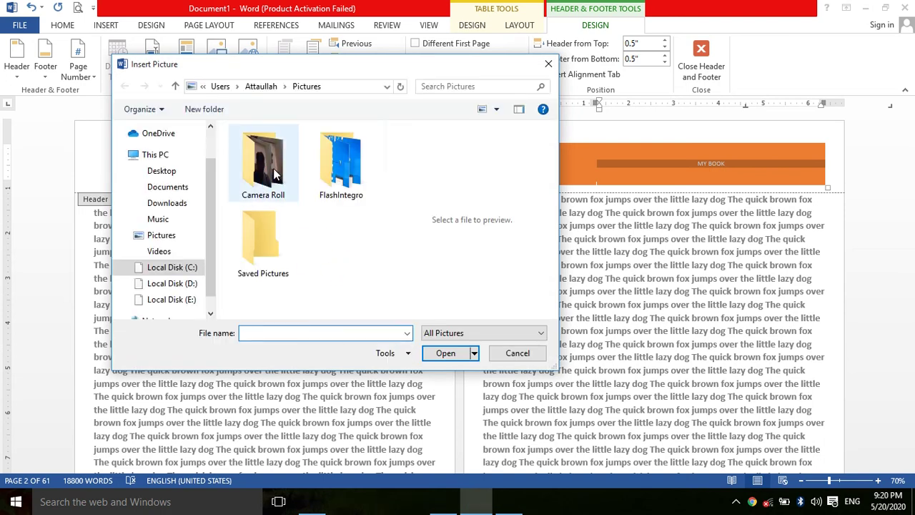
{"action": "double_click", "coordinate": [272, 170]}
{"action": "left_click", "coordinate": [263, 158]}
{"action": "double_click", "coordinate": [268, 156]}
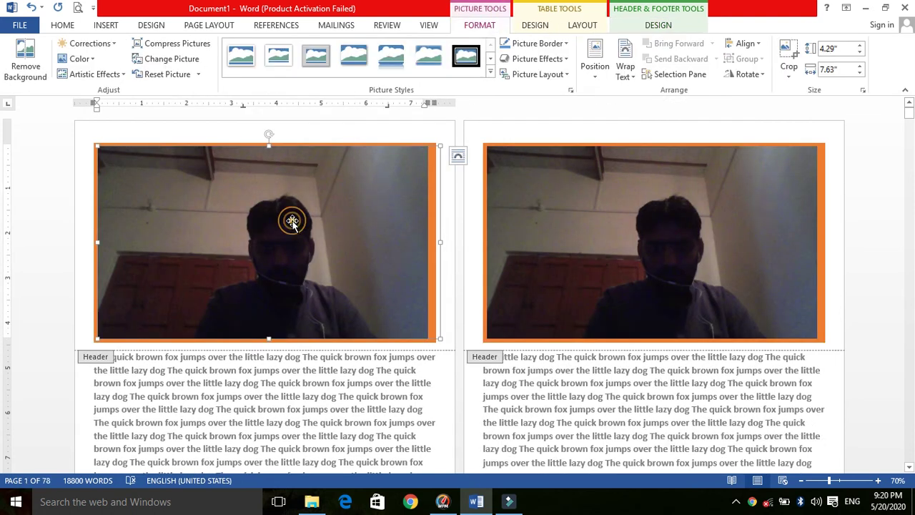
Shrink the header picture to about 0.19" high and 1.52" wide.
{"action": "left_click_drag", "start_coordinate": [439, 340], "coordinate": [334, 250]}
{"action": "left_click_drag", "start_coordinate": [242, 250], "coordinate": [242, 175]}
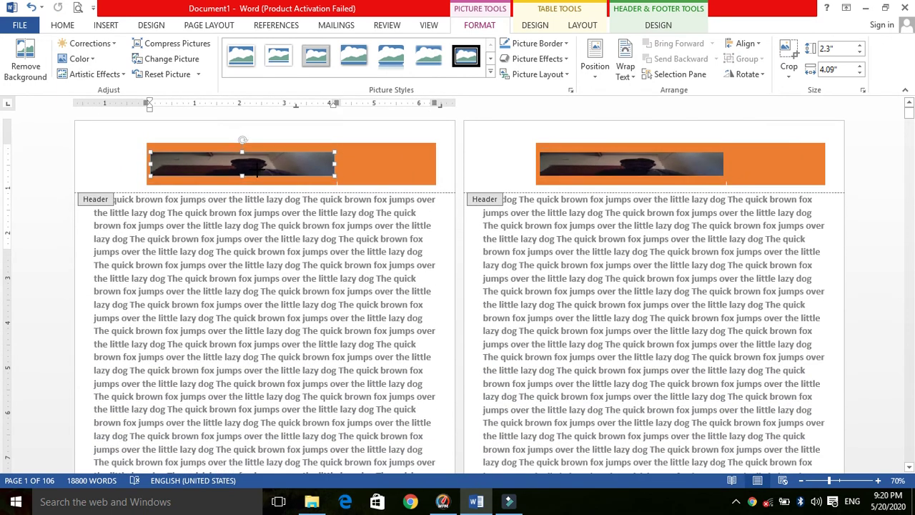
{"action": "left_click_drag", "start_coordinate": [333, 170], "coordinate": [283, 153]}
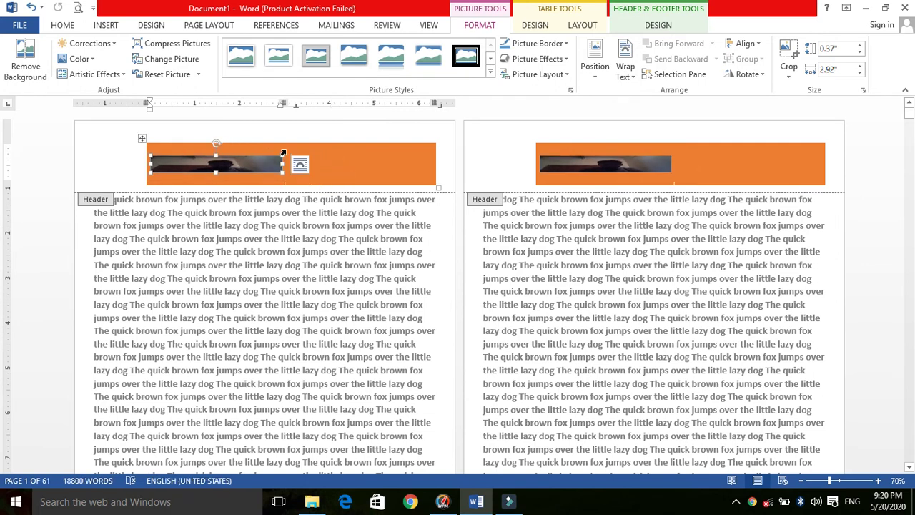
{"action": "left_click_drag", "start_coordinate": [283, 155], "coordinate": [219, 164]}
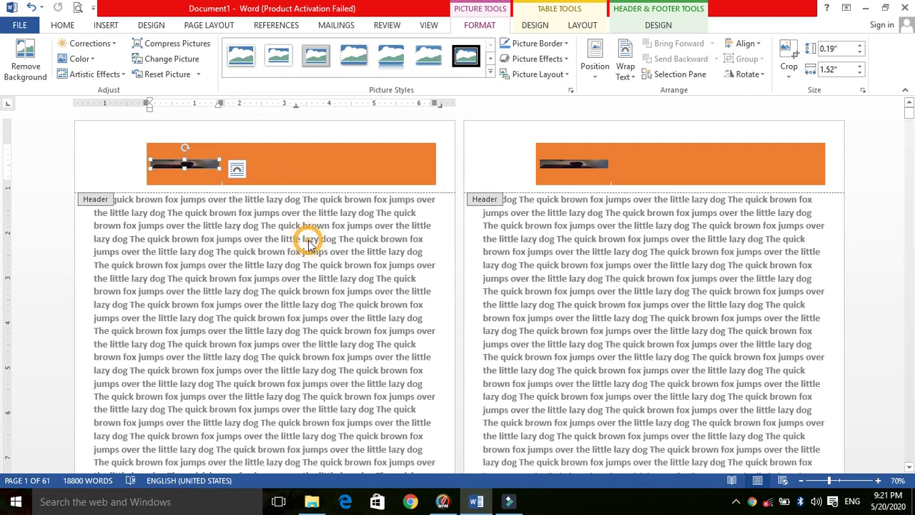
{"action": "left_click", "coordinate": [345, 170]}
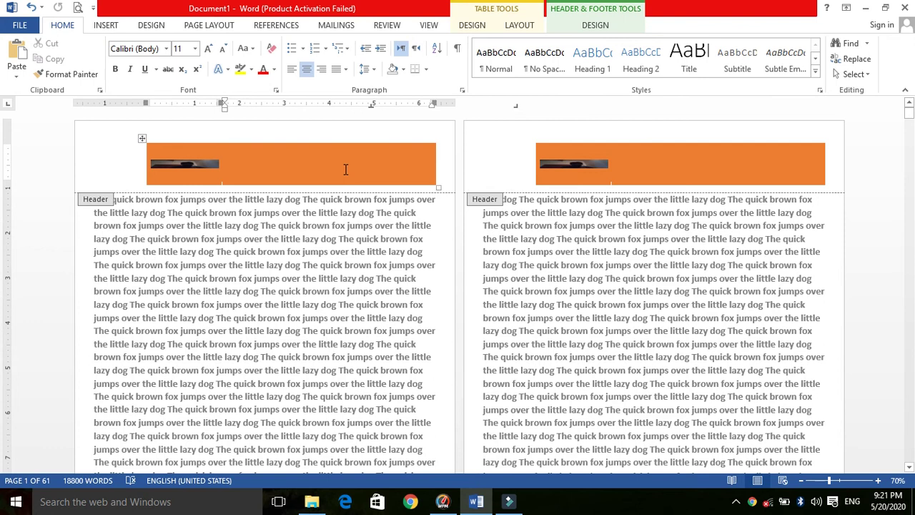
Undo the resizing and insertion of the header picture to bring back the MY BOOK title.
{"action": "key", "text": "ctrl+z"}
{"action": "key", "text": "ctrl+z"}
{"action": "key", "text": "ctrl+z"}
{"action": "key", "text": "ctrl+z"}
{"action": "key", "text": "ctrl+z"}
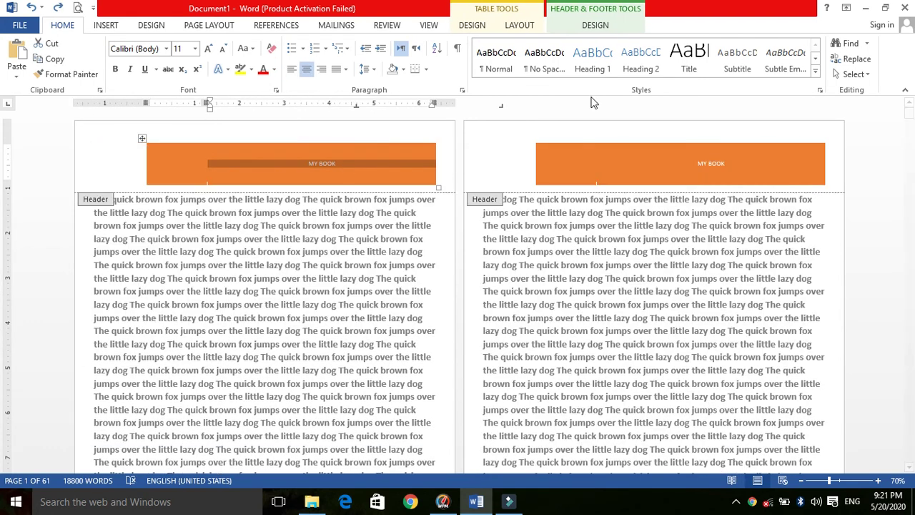
Increase the header's distance from the top of the page, and reduce it to 0.4".
{"action": "left_click", "coordinate": [594, 25]}
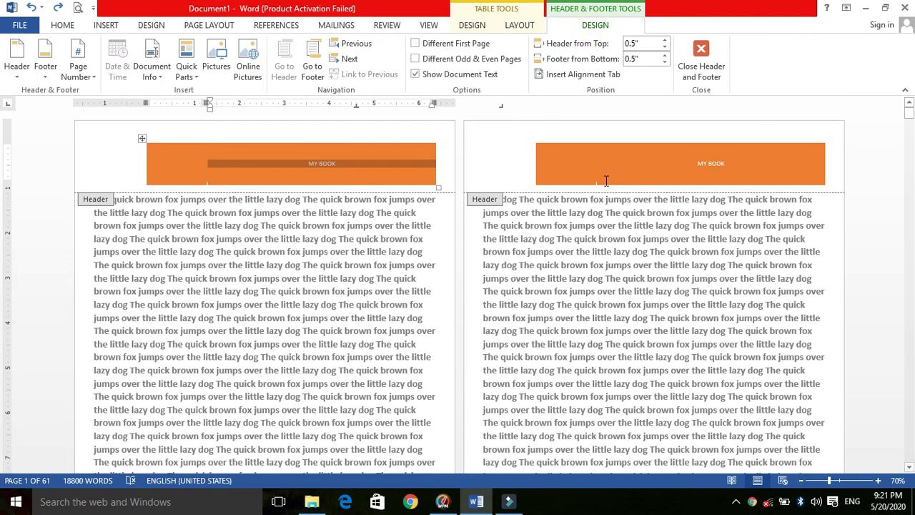
{"action": "left_click", "coordinate": [665, 40]}
{"action": "left_click", "coordinate": [665, 41]}
{"action": "left_click", "coordinate": [665, 41]}
{"action": "left_click", "coordinate": [664, 47]}
{"action": "left_click", "coordinate": [665, 47]}
{"action": "left_click", "coordinate": [665, 48]}
{"action": "left_click", "coordinate": [664, 48]}
Try a larger footer distance from the bottom of the page, and set it back to 0.5".
{"action": "left_click", "coordinate": [665, 56]}
{"action": "left_click", "coordinate": [665, 57]}
{"action": "left_click", "coordinate": [664, 61]}
{"action": "left_click", "coordinate": [665, 61]}
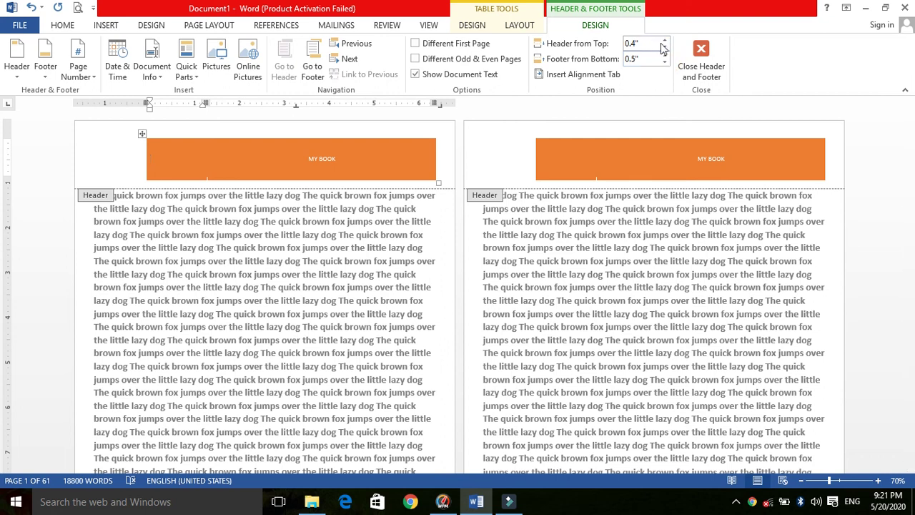
Set the header's distance from the top of the page to 0.1".
{"action": "left_click", "coordinate": [664, 40]}
{"action": "left_click", "coordinate": [664, 40]}
{"action": "left_click", "coordinate": [664, 45]}
{"action": "left_click", "coordinate": [664, 45]}
{"action": "left_click", "coordinate": [664, 45]}
{"action": "left_click", "coordinate": [664, 47]}
{"action": "left_click", "coordinate": [664, 47]}
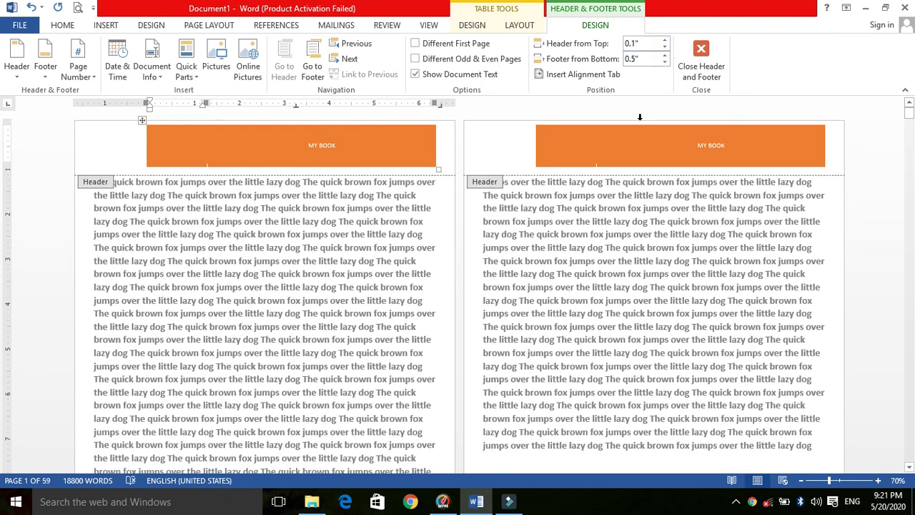